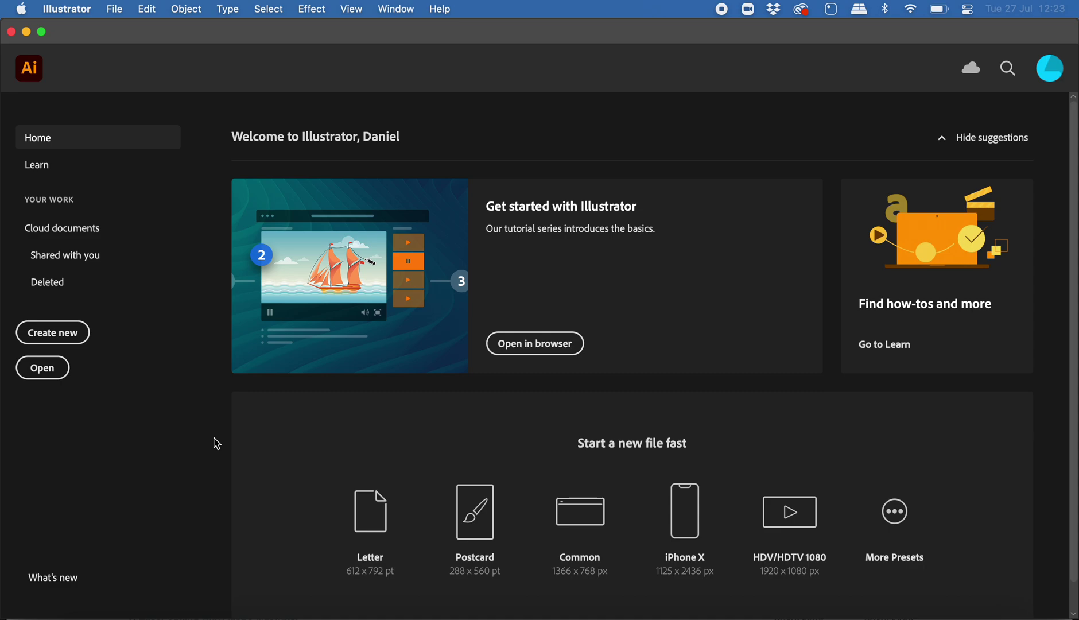
- Create a new 1920 × 1080 px Web-Large document
click(70, 344)
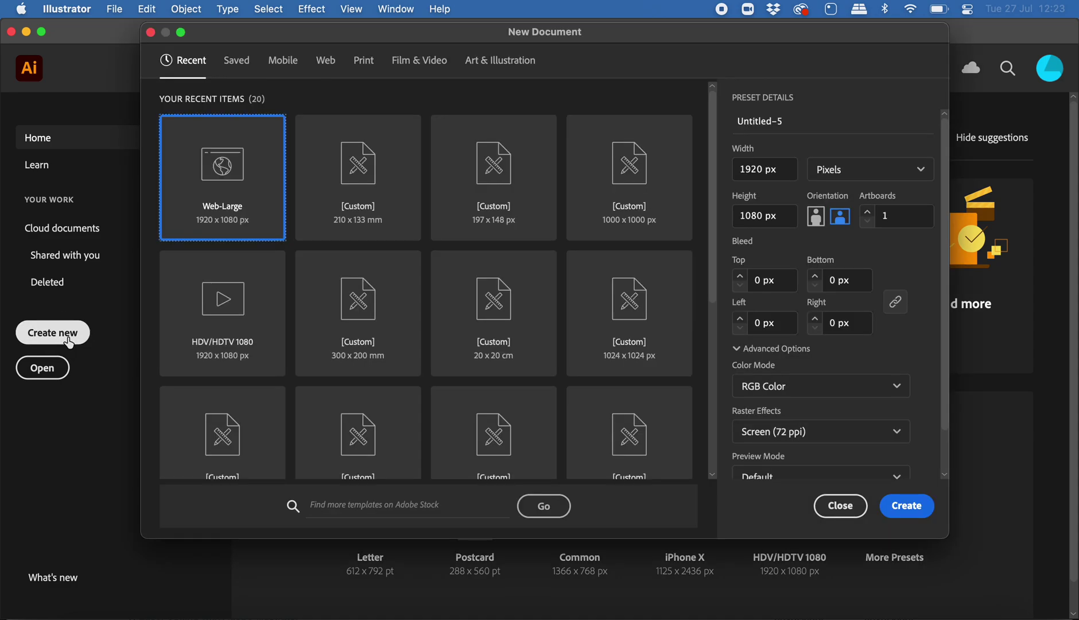
click(325, 63)
click(364, 173)
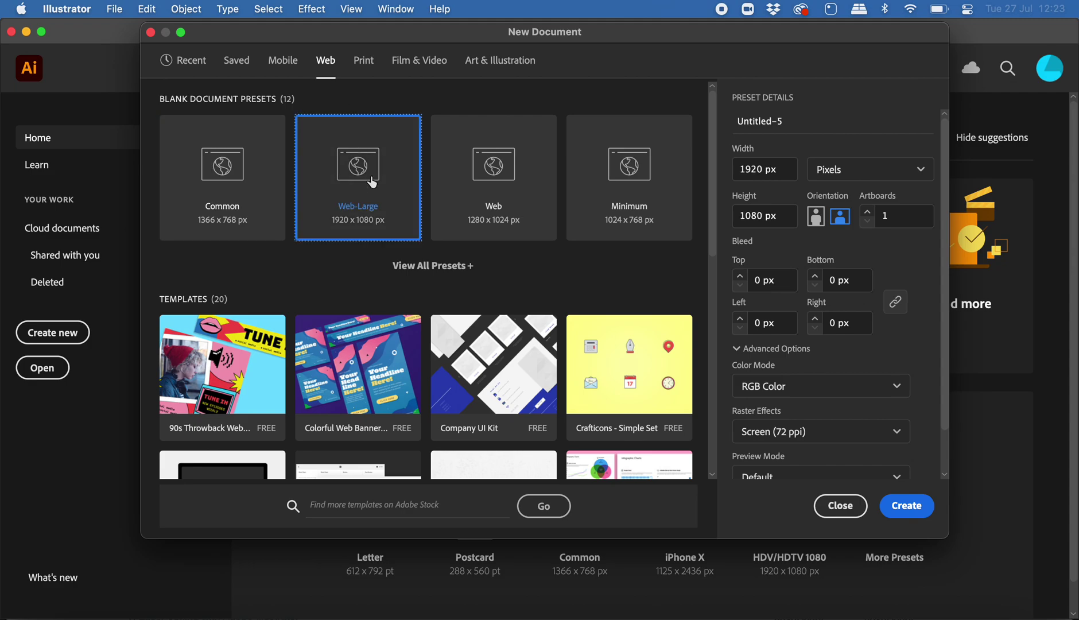
click(906, 518)
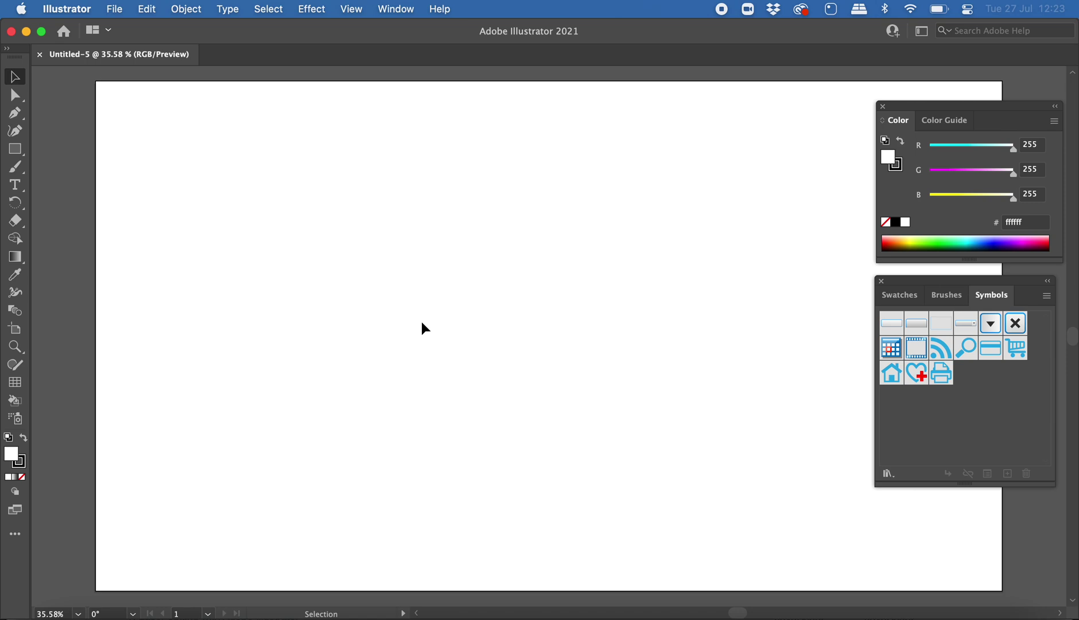
- With the Pen tool active, set the stroke to none and the fill to green 1cb736
click(15, 114)
click(23, 465)
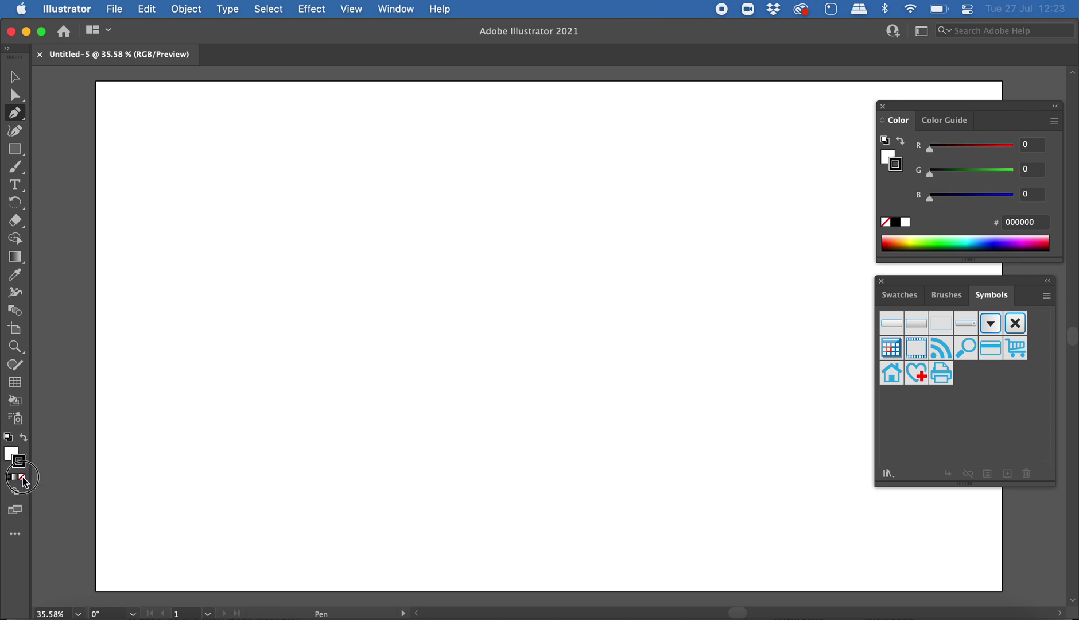
click(24, 478)
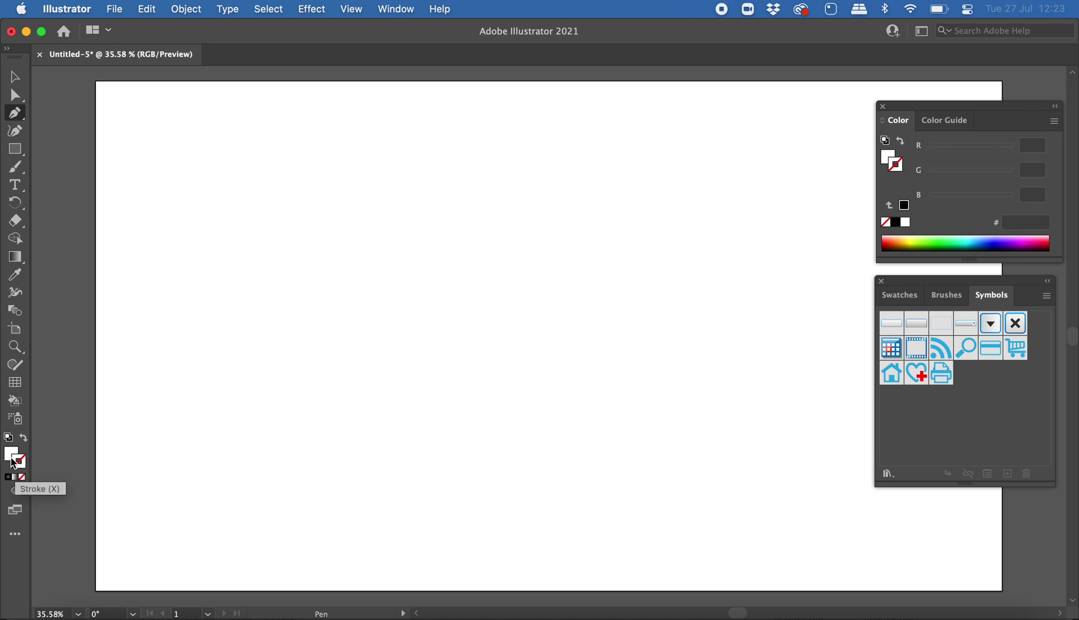
click(10, 458)
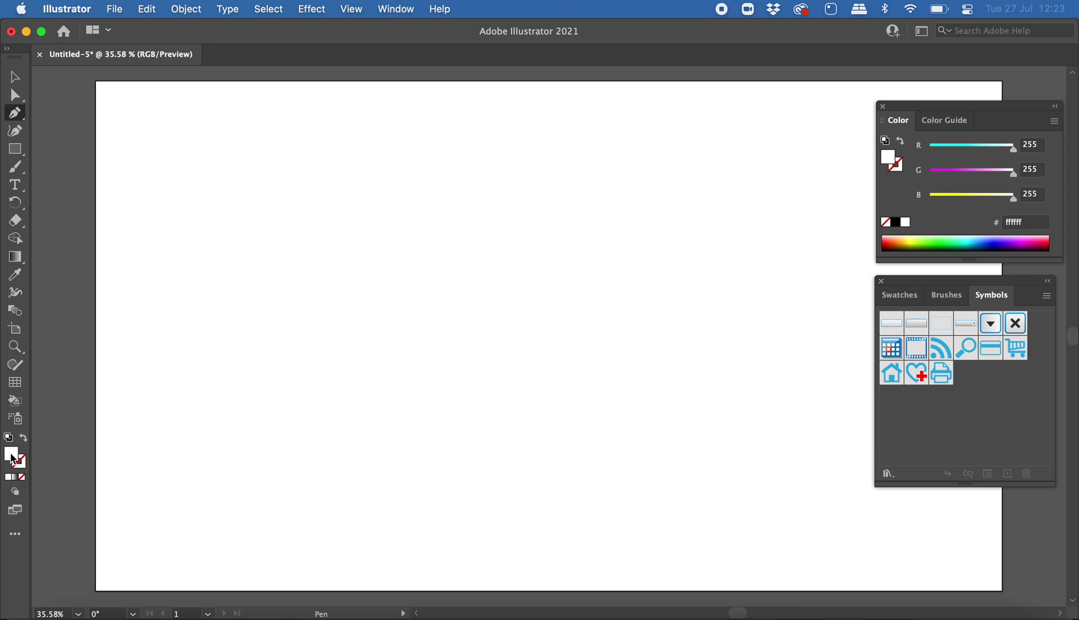
double_click(13, 459)
click(230, 297)
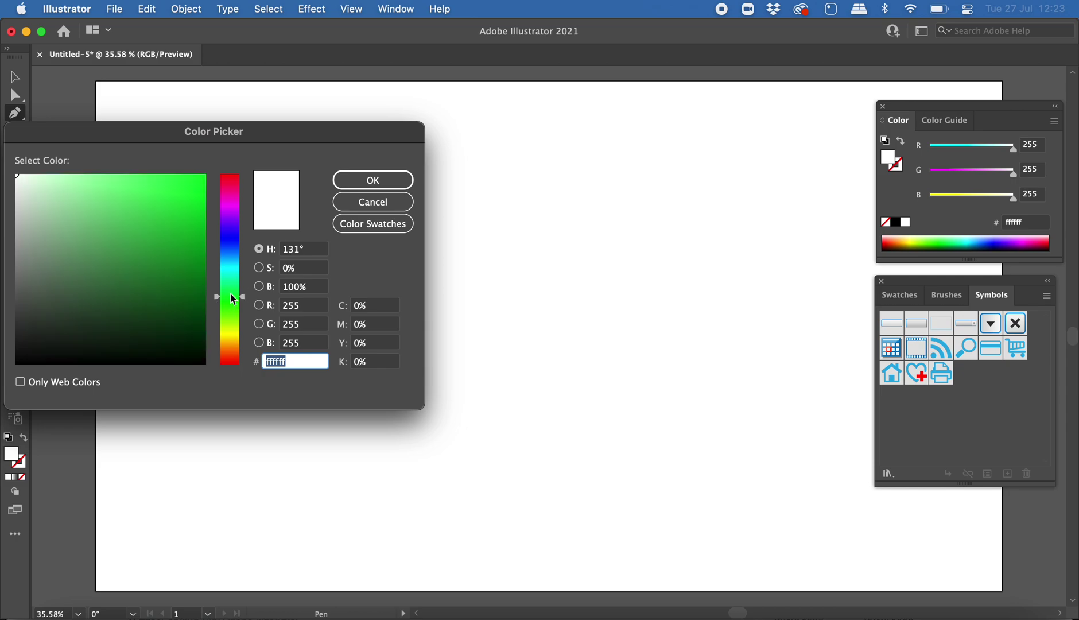
click(177, 228)
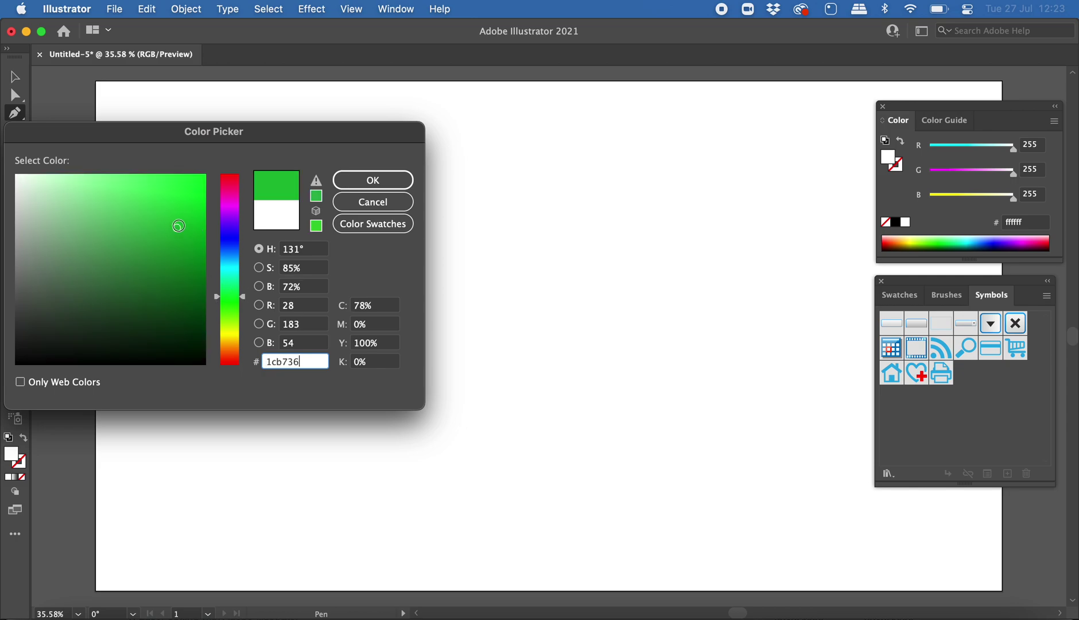
click(345, 181)
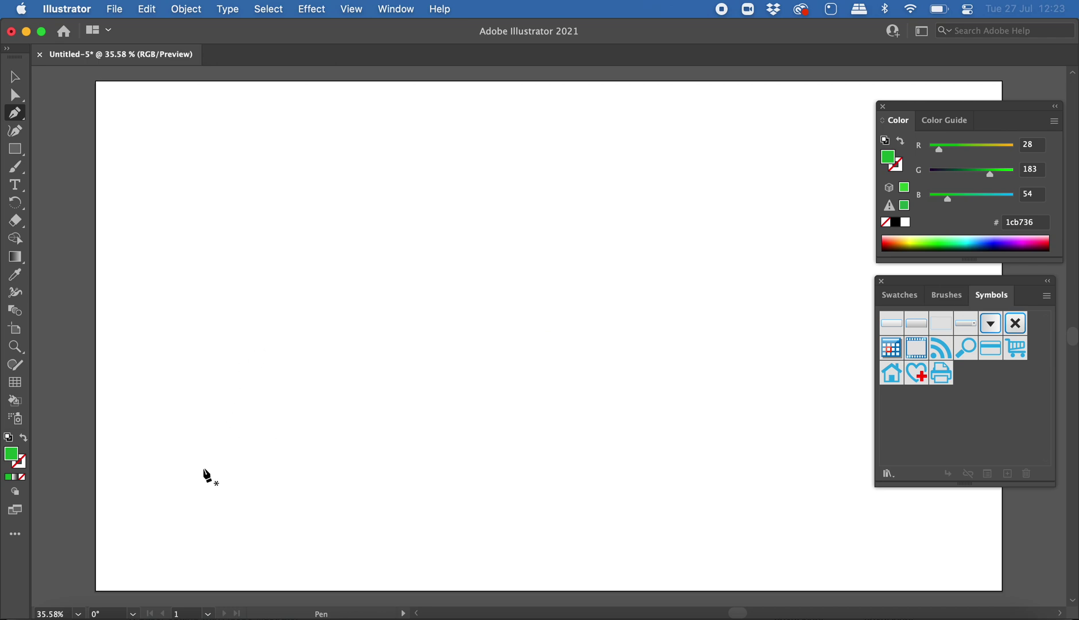
- Draw a tall curved green leaf at the artboard's lower left
click(187, 479)
click(171, 381)
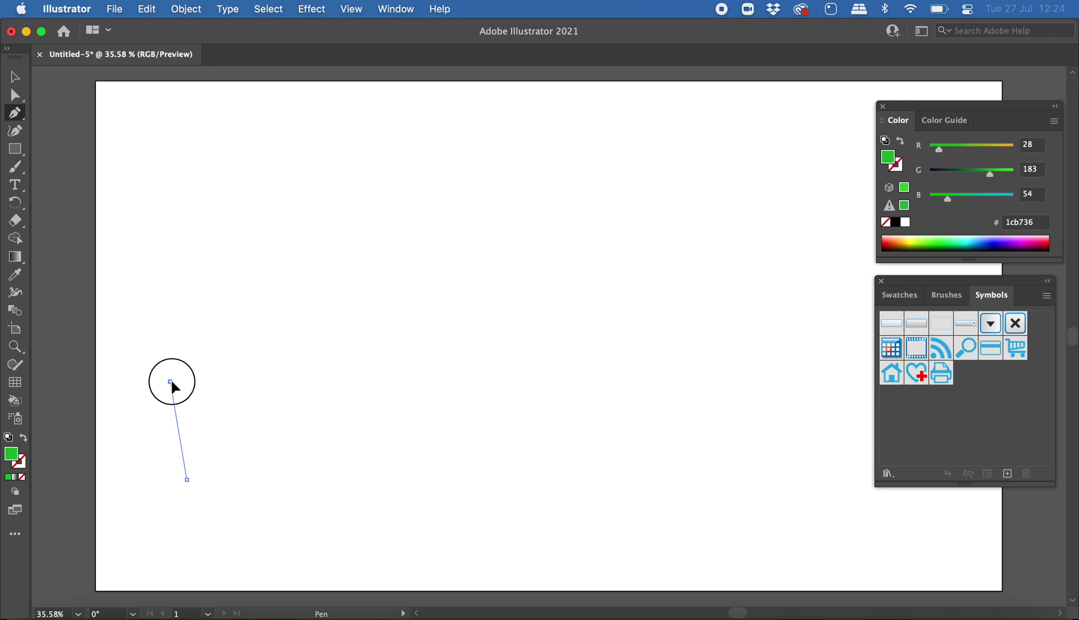
drag(171, 380, 213, 407)
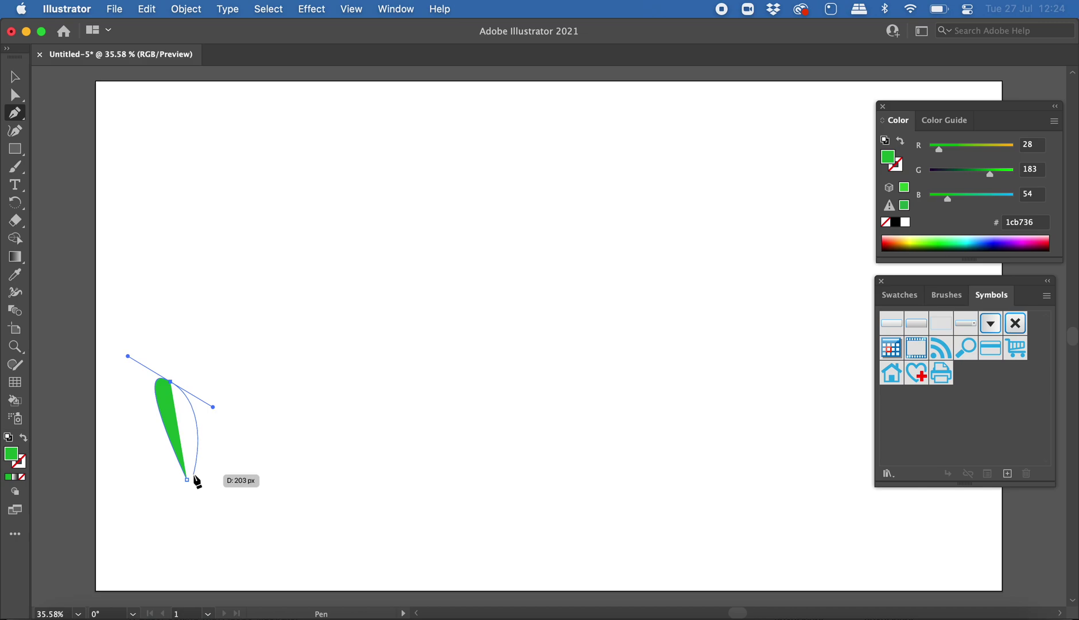
click(192, 477)
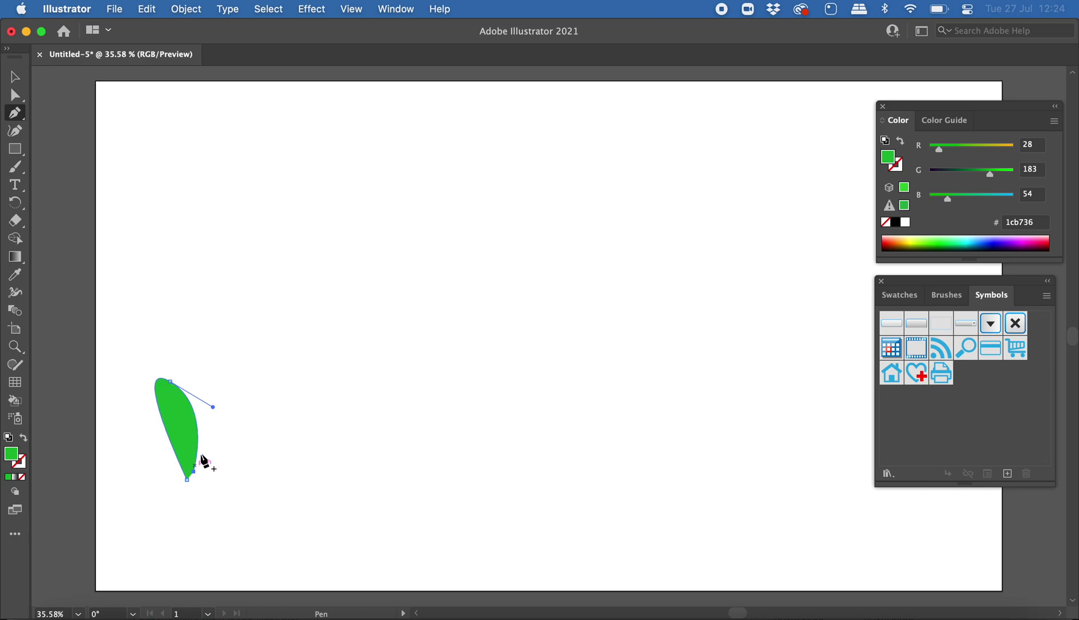
- Add a smaller side blade beside the leaf, then select the leaf shape
drag(201, 455, 197, 480)
click(188, 481)
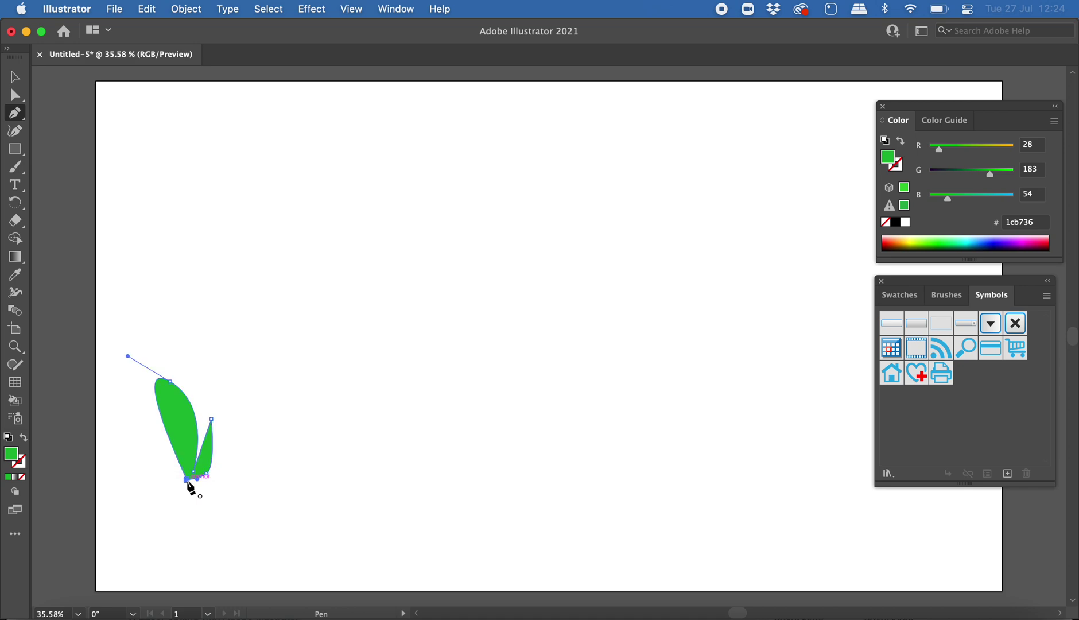
key(v)
click(163, 411)
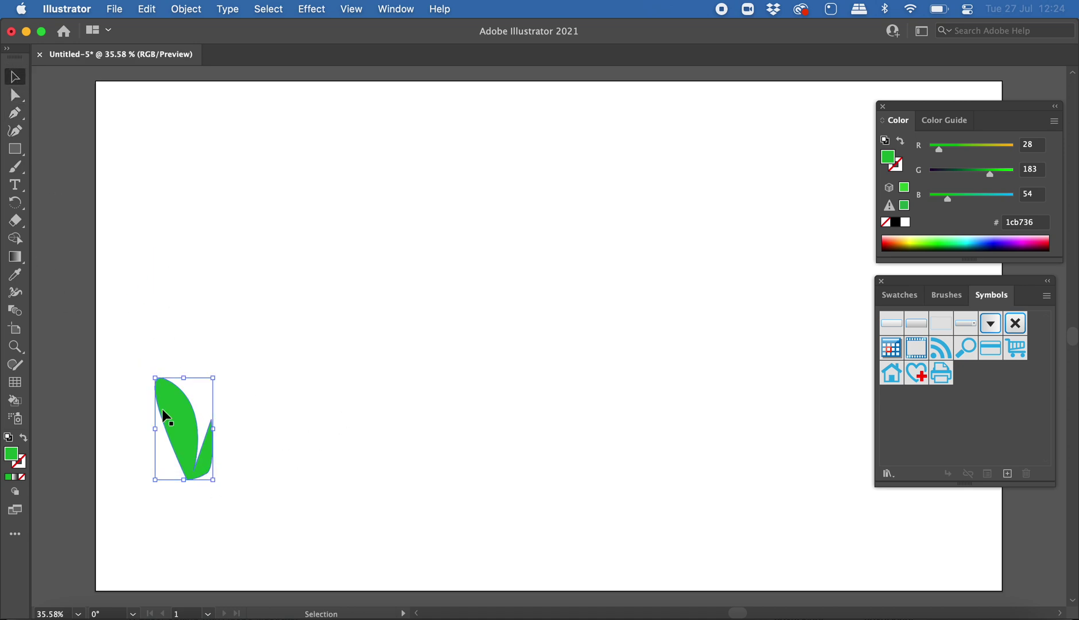
- Paste a copy of the leaf and flip it horizontally
click(261, 462)
click(179, 443)
key(a)
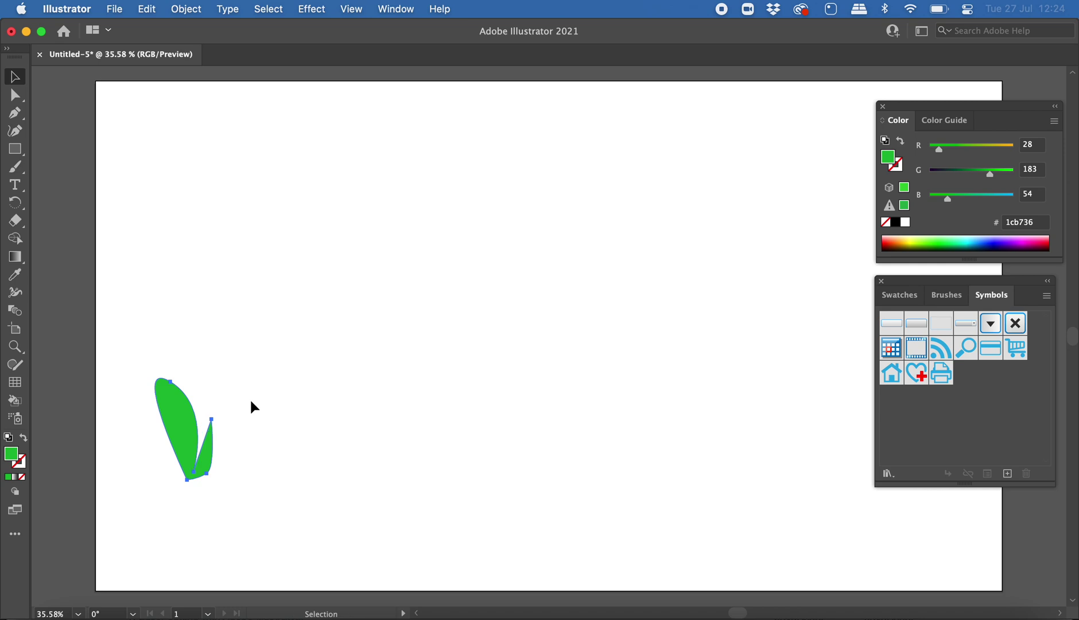
key(super+v)
key(v)
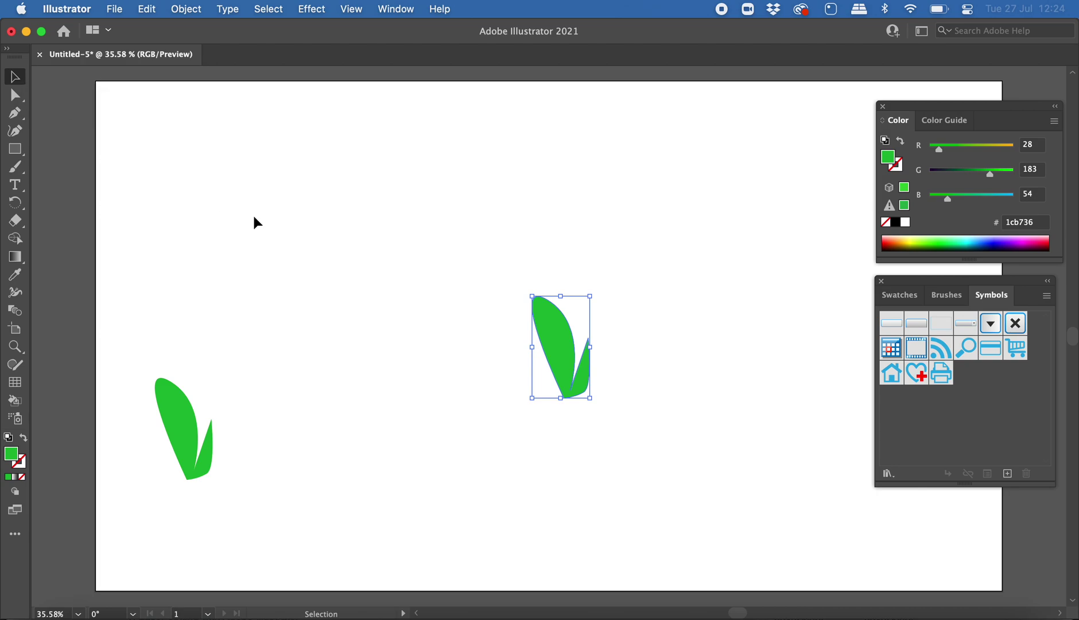
click(587, 351)
drag(586, 350, 482, 355)
- Shrink, rotate about 33 degrees and narrow the copy, placing it over the big leaf's left side
drag(482, 297, 545, 323)
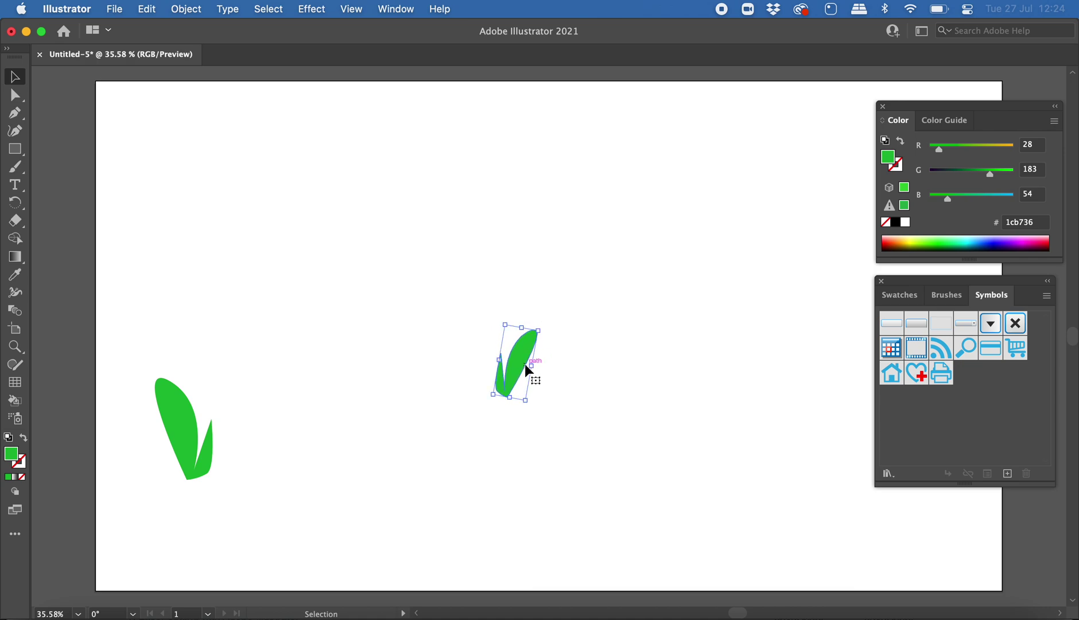
drag(525, 364, 191, 451)
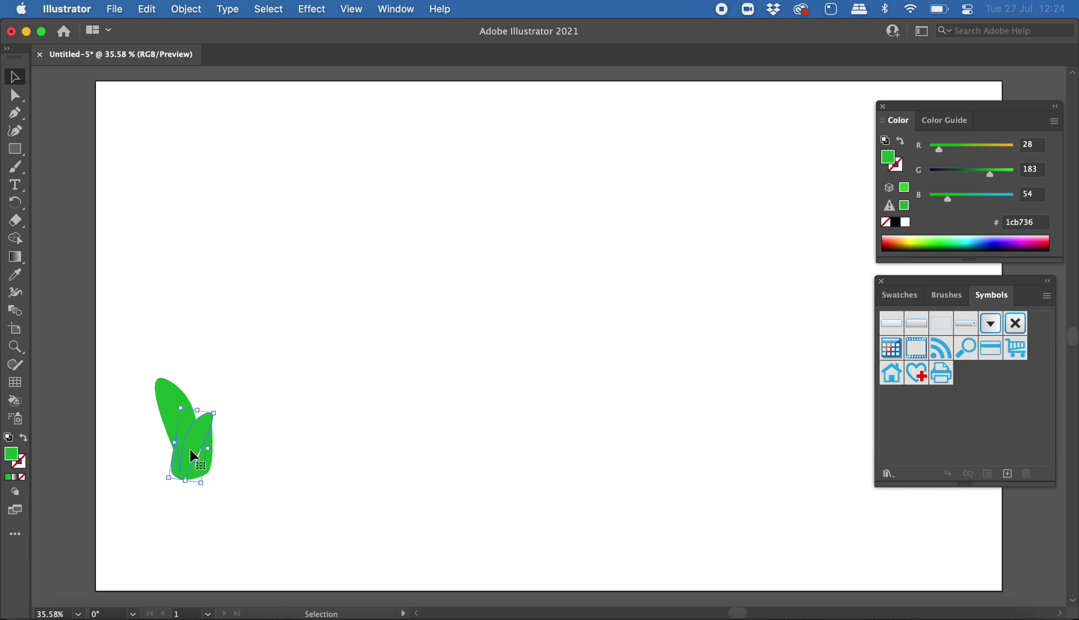
drag(178, 398, 128, 428)
drag(188, 450, 163, 454)
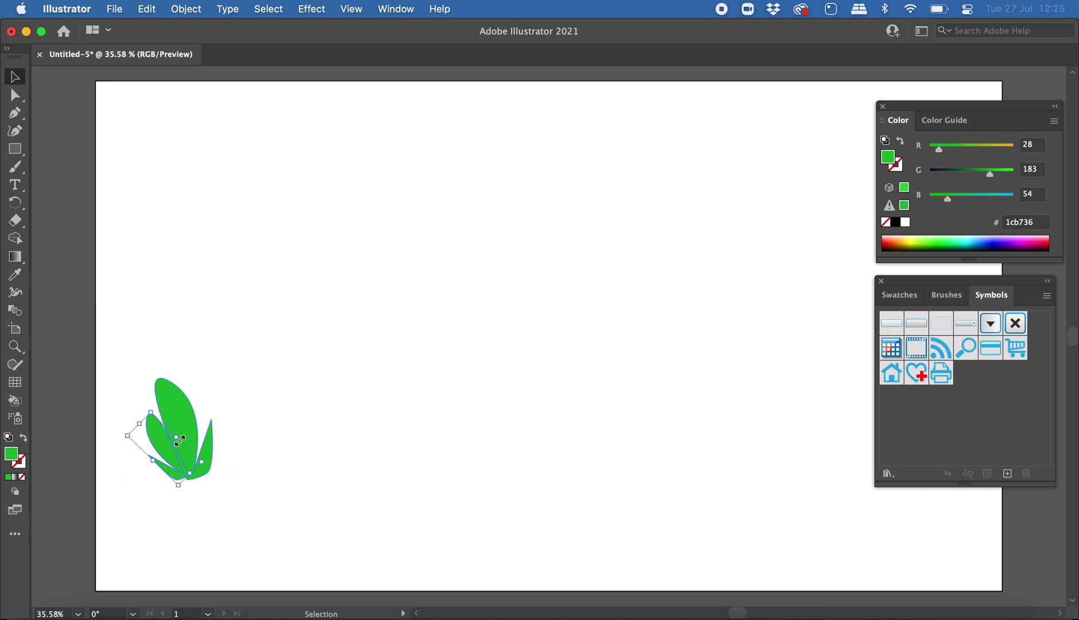
drag(176, 438, 179, 451)
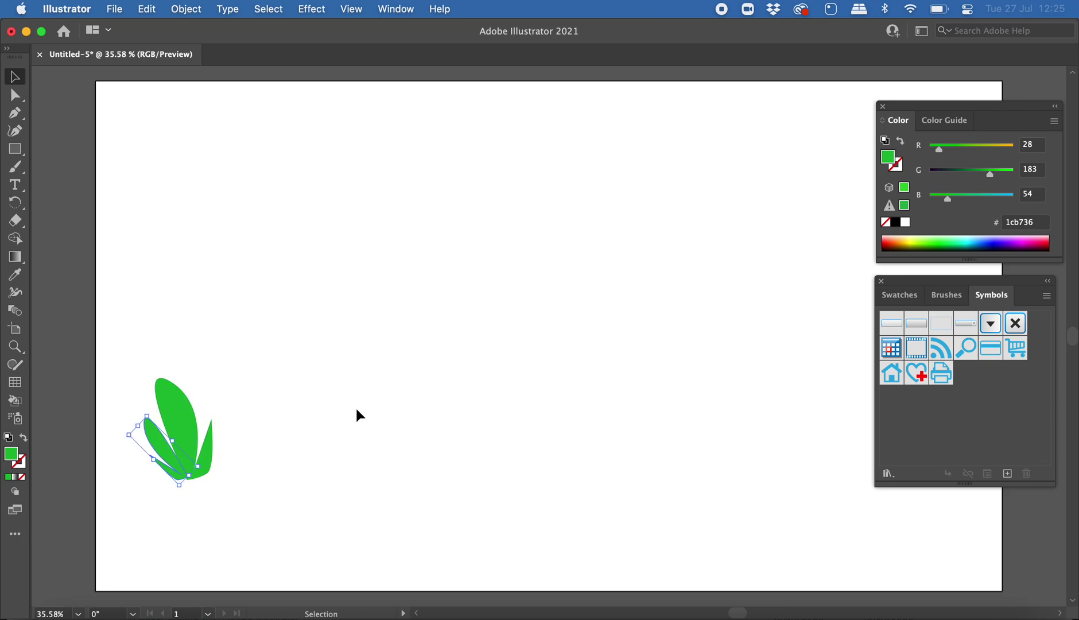
click(163, 223)
click(169, 475)
click(135, 453)
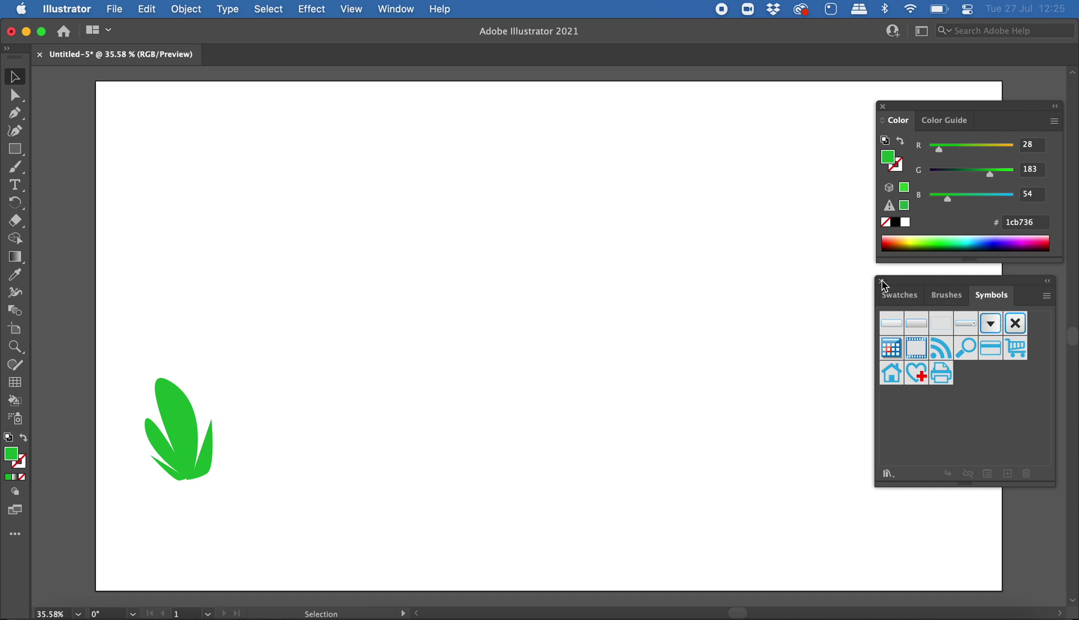
- Close the Swatches/Brushes/Symbols panel group and reopen Symbols from the Window menu
click(882, 282)
click(379, 8)
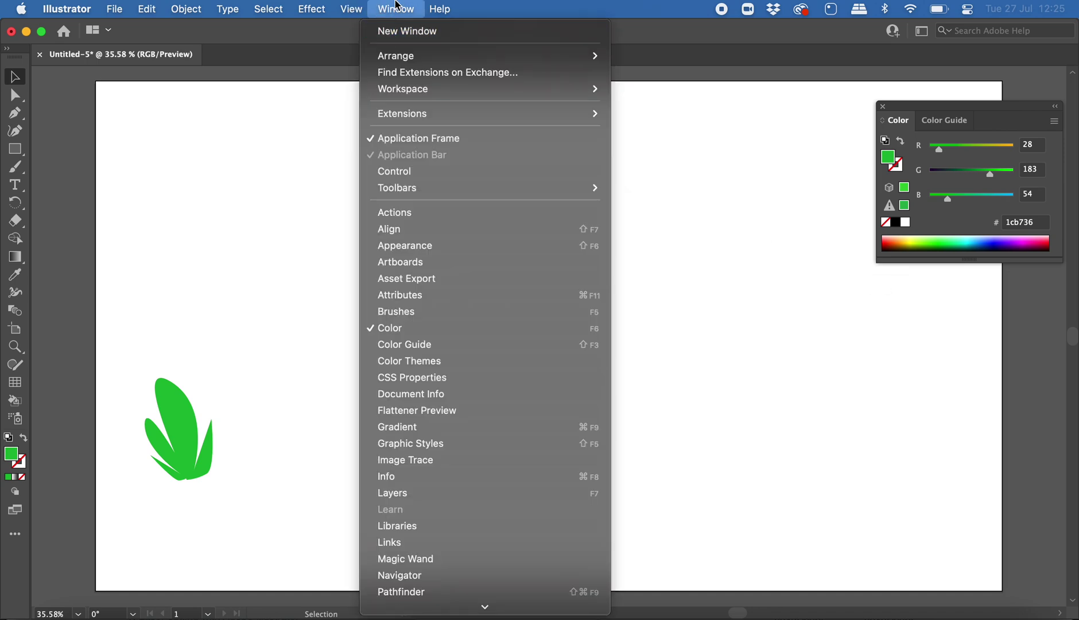
scroll(428, 344, down, 5)
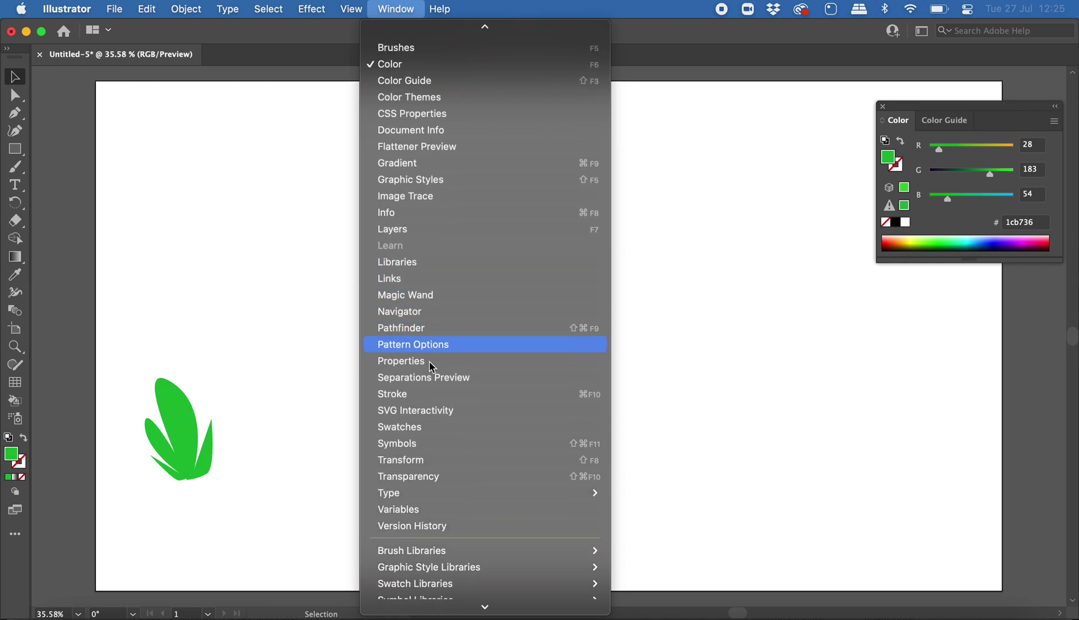
click(415, 442)
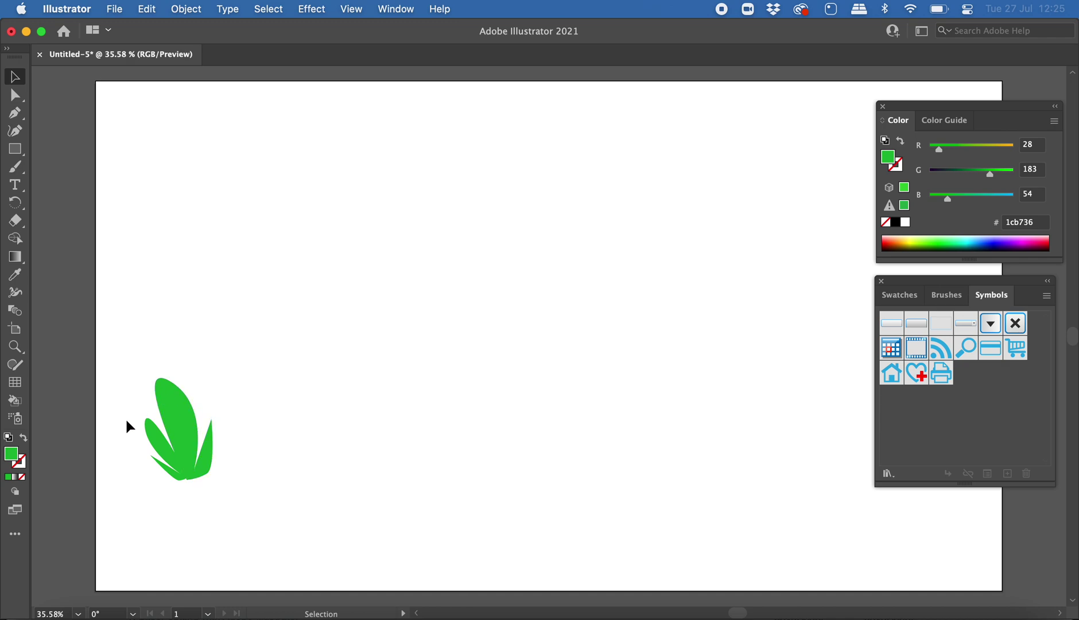
- Scale the green leaves down to a smaller tuft
drag(120, 365, 263, 488)
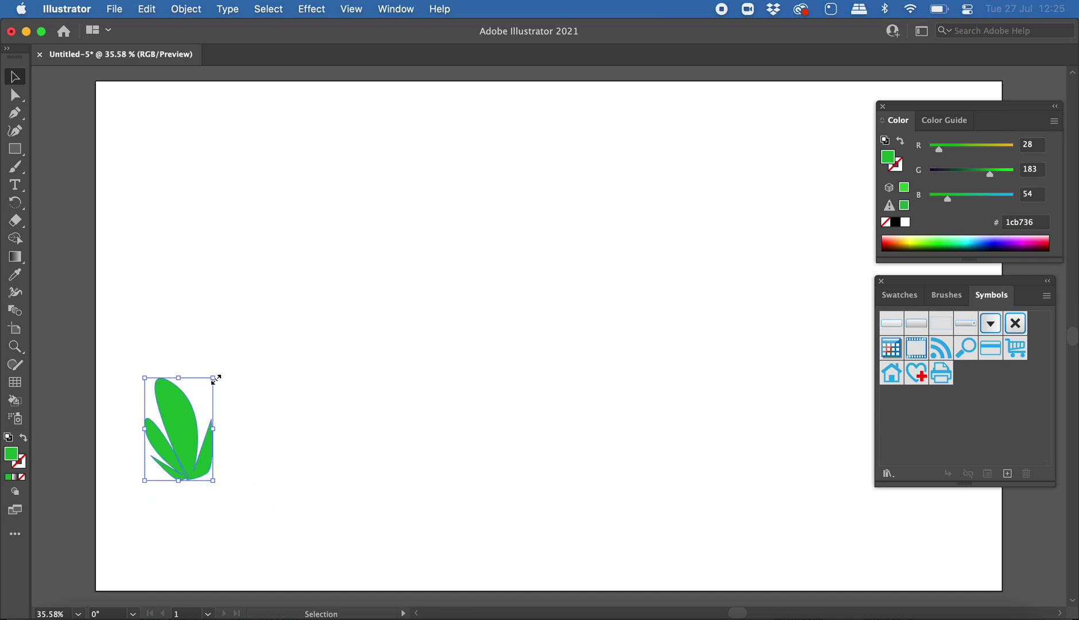
drag(215, 379, 172, 441)
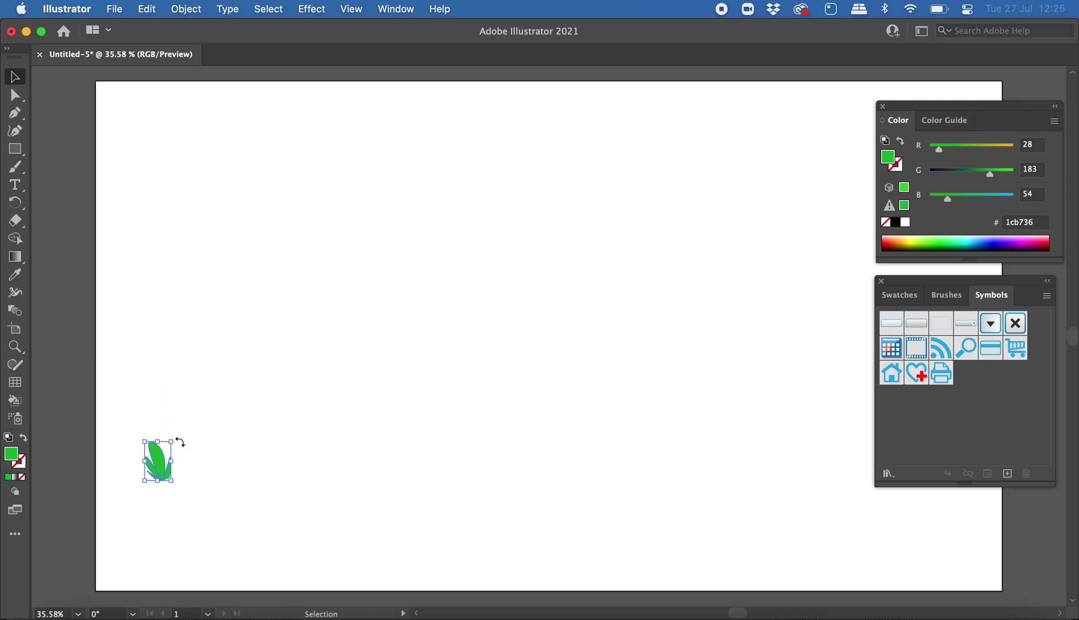
click(179, 374)
- Reselect the leaf tuft and drag it into the Symbols panel
drag(111, 412, 172, 483)
drag(120, 410, 214, 512)
drag(163, 466, 961, 379)
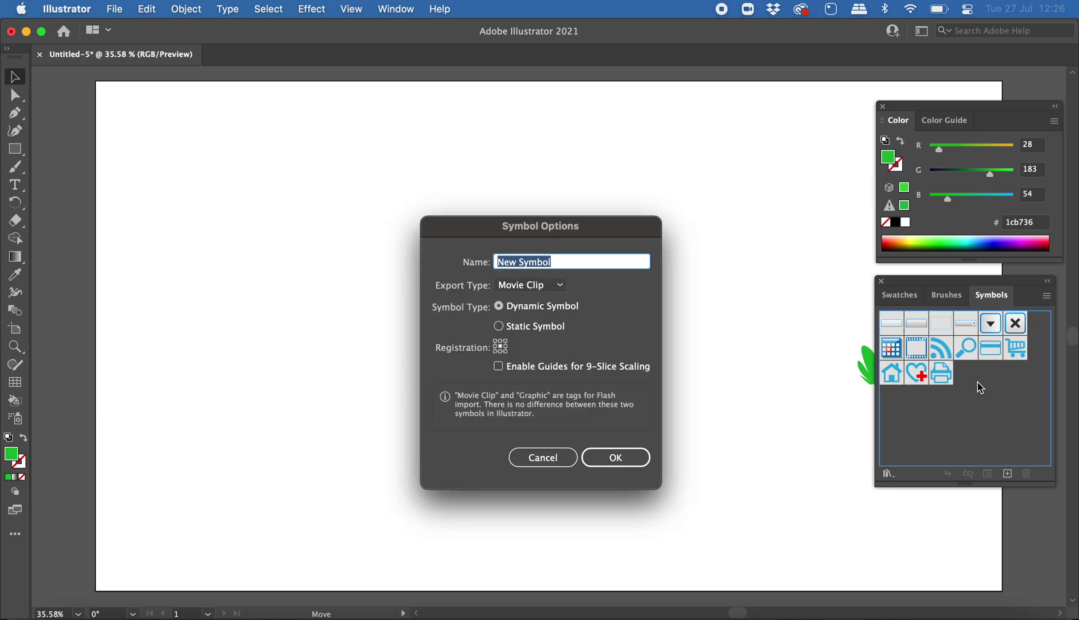
- Name the new symbol 'Grass', set its Export Type to Graphic, and confirm
text(Crass)
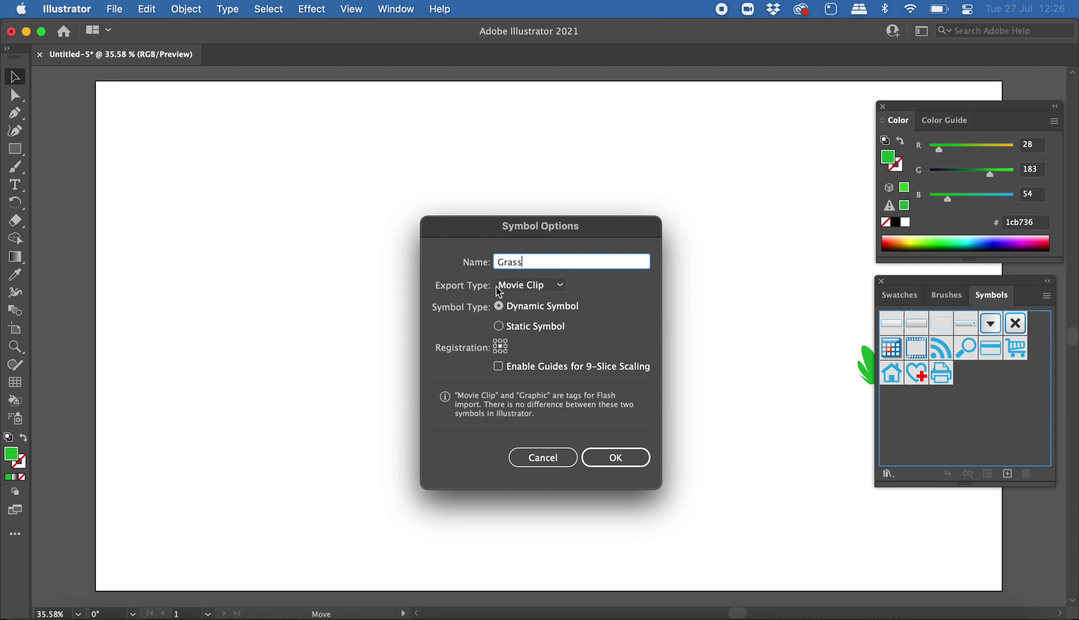
click(534, 290)
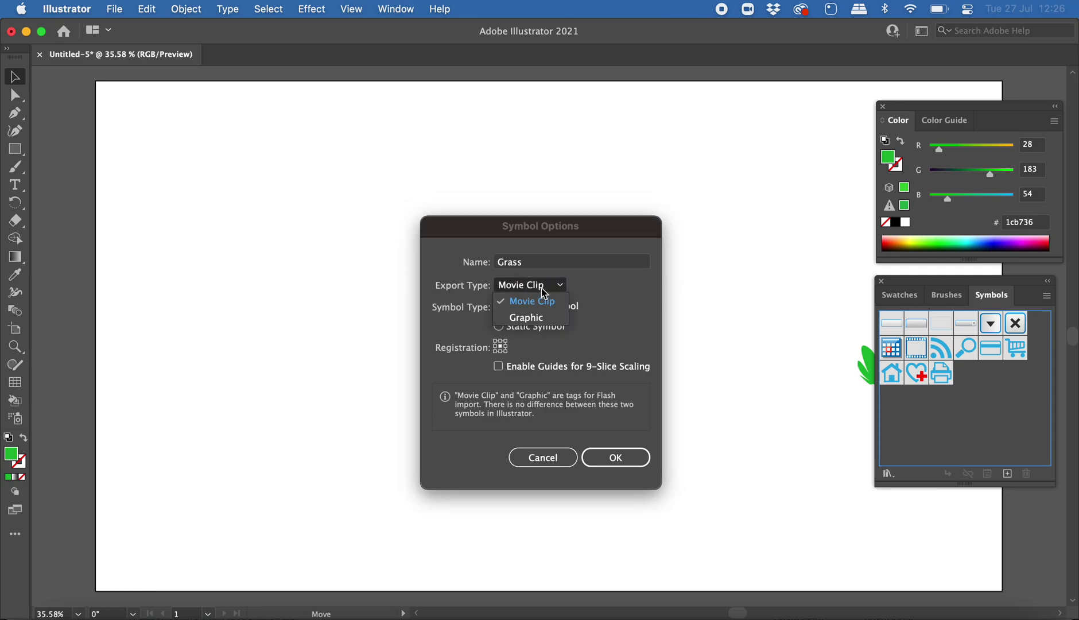
click(529, 319)
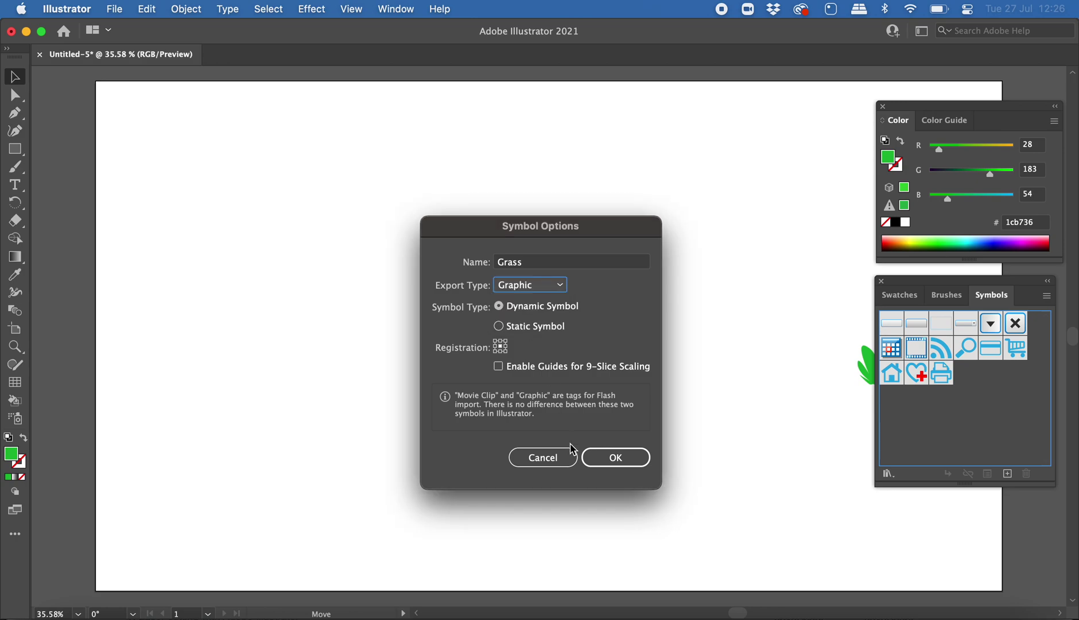
click(607, 465)
click(628, 453)
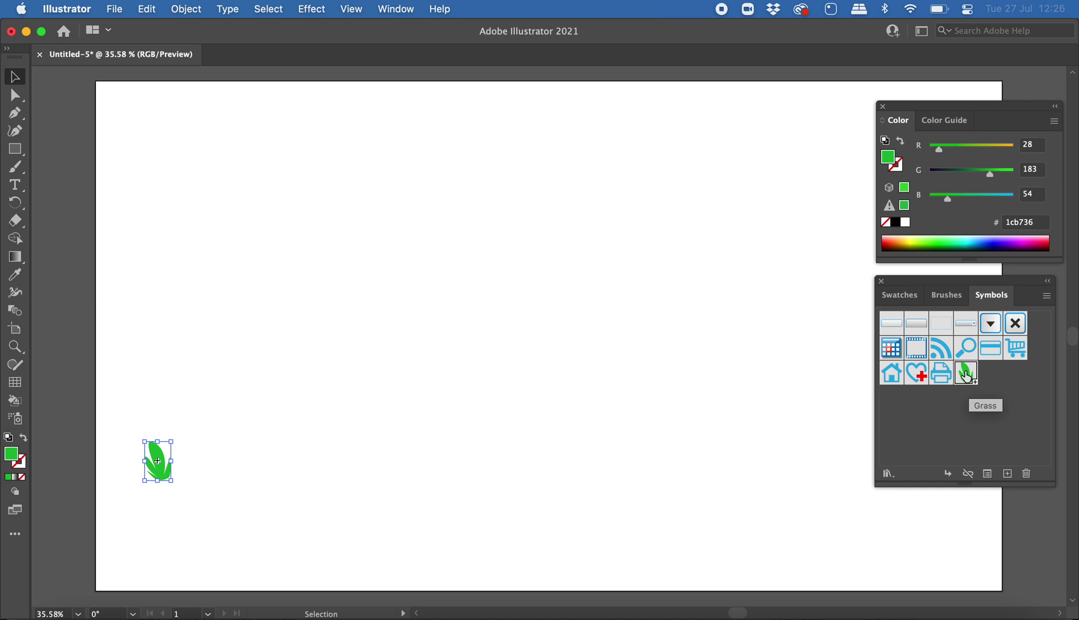
- Drag three more Grass instances from the Symbols panel next to the original tuft
drag(967, 375, 165, 482)
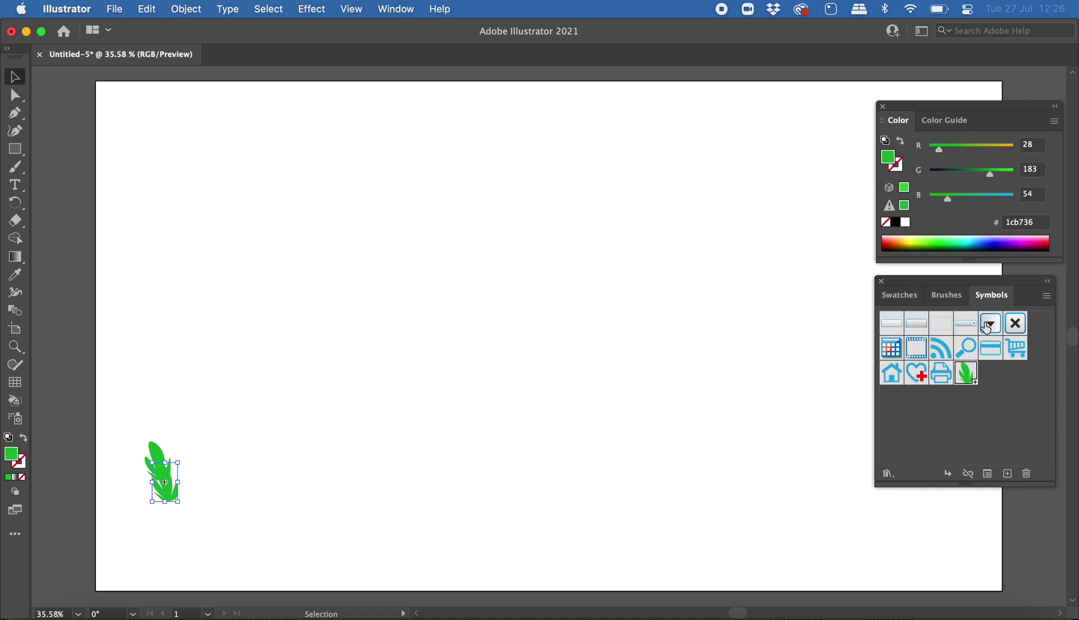
drag(969, 375, 182, 462)
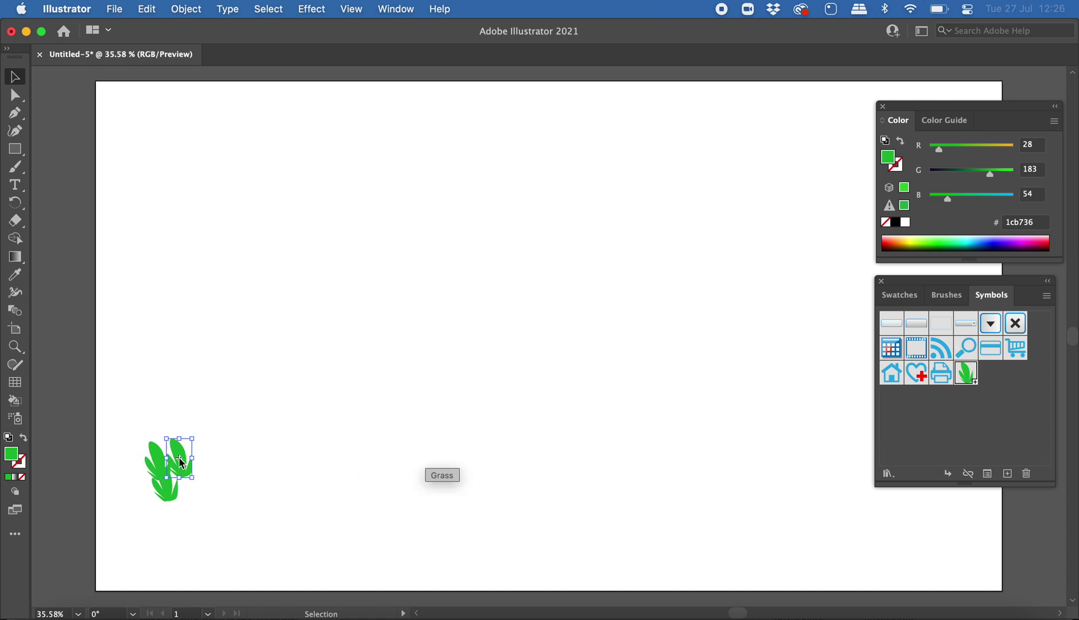
drag(967, 375, 178, 476)
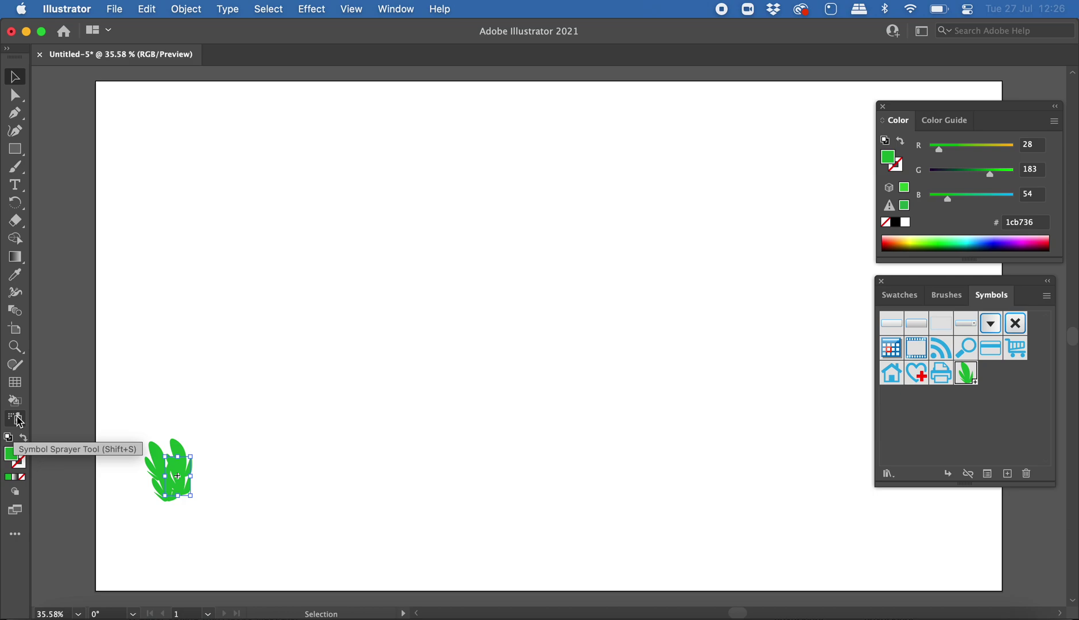
- Pick the Symbol Sprayer Tool from the Edit Toolbar's All Tools list
click(15, 535)
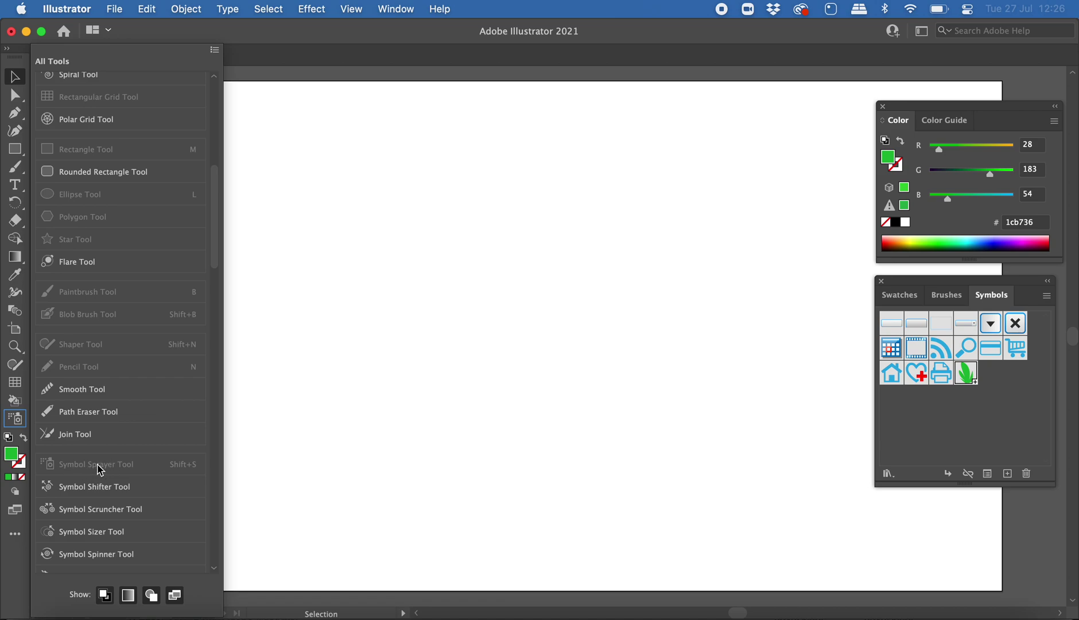
scroll(222, 211, down, 3)
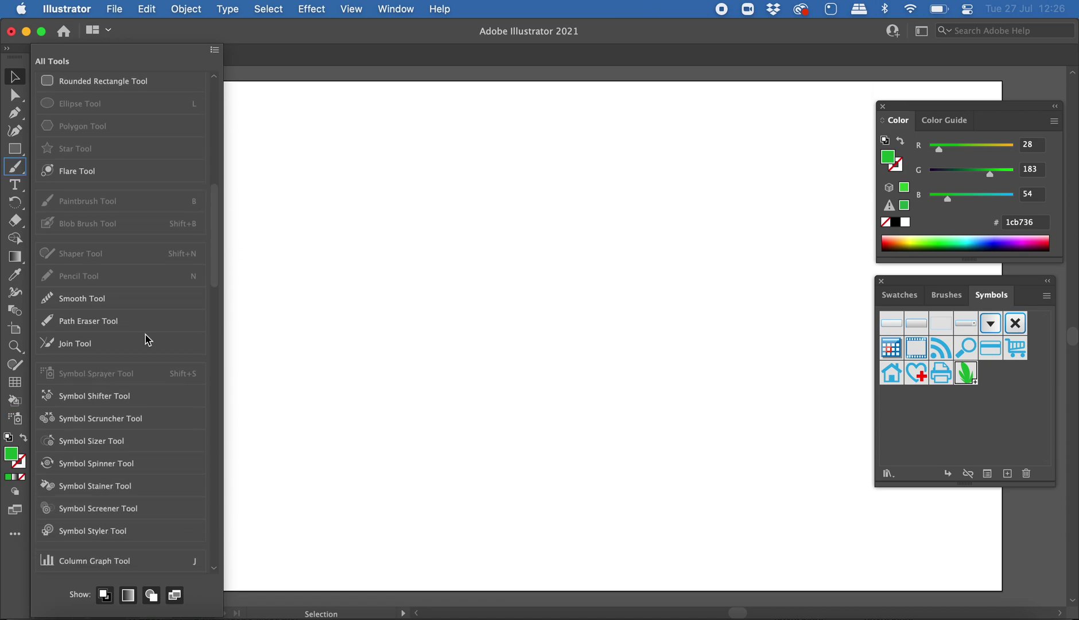
click(17, 423)
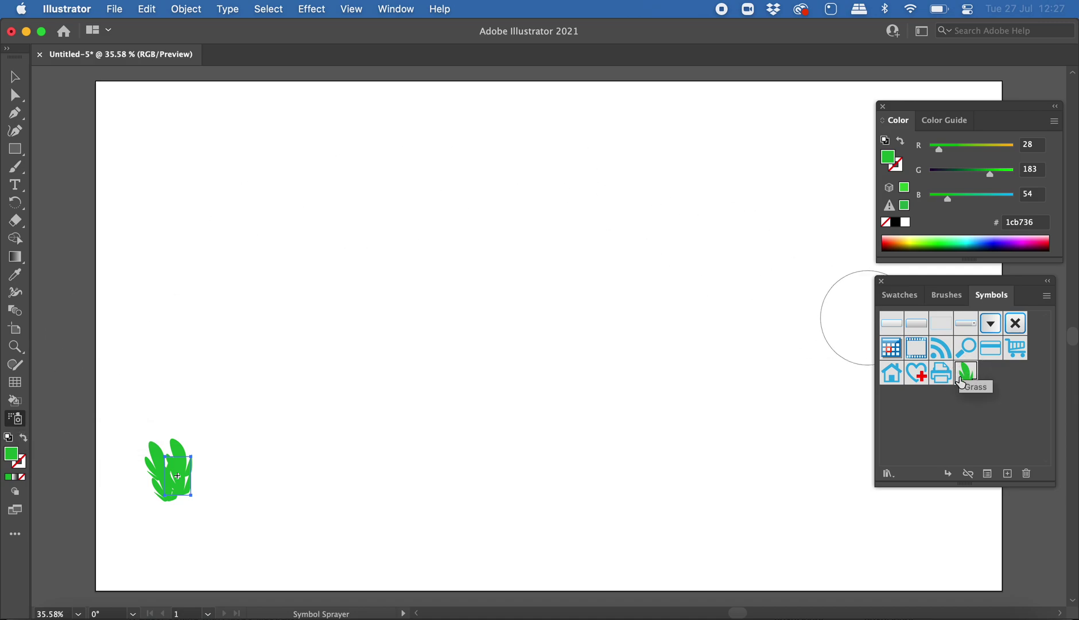
- Spray a dense patch of Grass symbols across the upper middle of the artboard
mouse_move(287, 327)
mouse_down()
mouse_move(284, 313)
mouse_move(325, 308)
mouse_move(284, 290)
mouse_move(293, 325)
mouse_move(309, 296)
mouse_move(406, 313)
mouse_move(379, 309)
mouse_move(381, 272)
mouse_move(386, 344)
mouse_move(270, 317)
mouse_up()
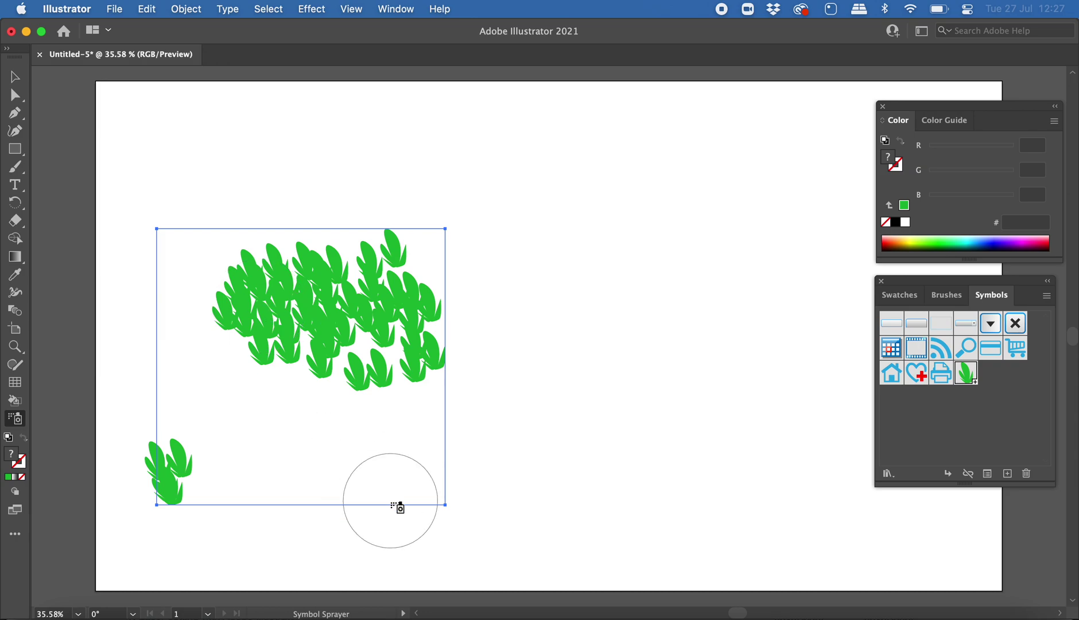
mouse_move(436, 256)
mouse_down()
mouse_move(434, 353)
mouse_move(452, 325)
mouse_move(414, 284)
mouse_up()
mouse_move(393, 349)
mouse_down()
mouse_move(424, 342)
mouse_move(448, 368)
mouse_up()
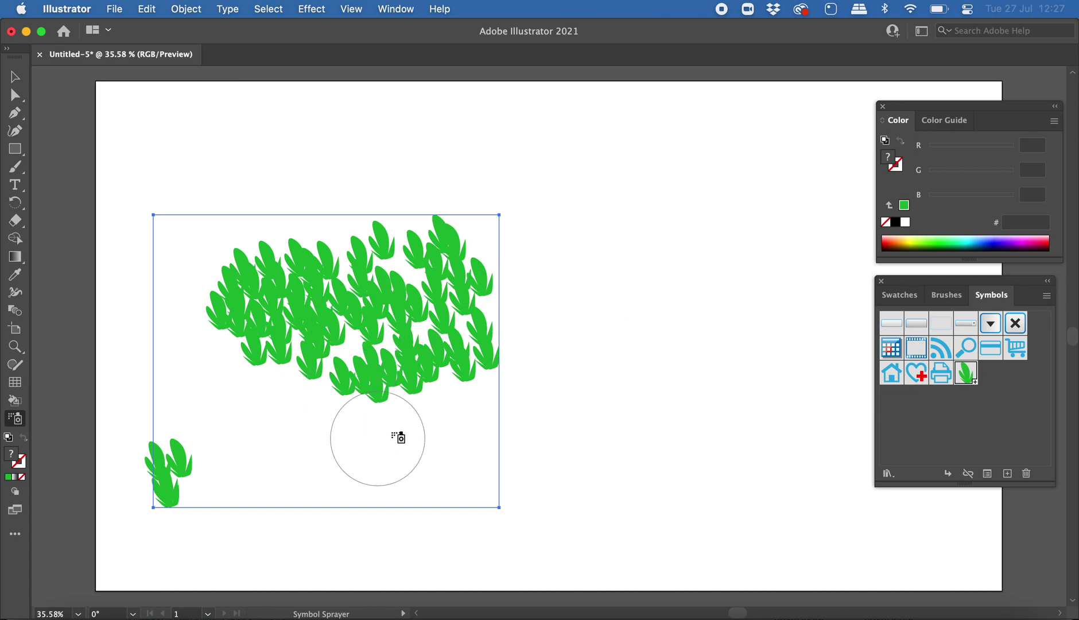
- Deselect the sprayed set, then spray a second grass cluster to its right
click(13, 76)
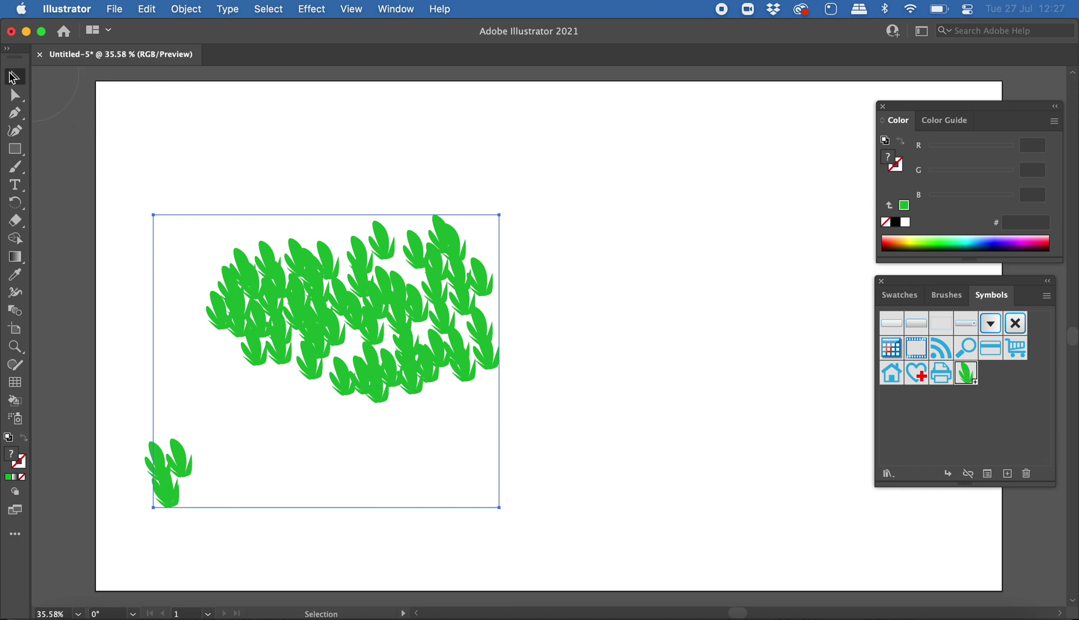
click(579, 400)
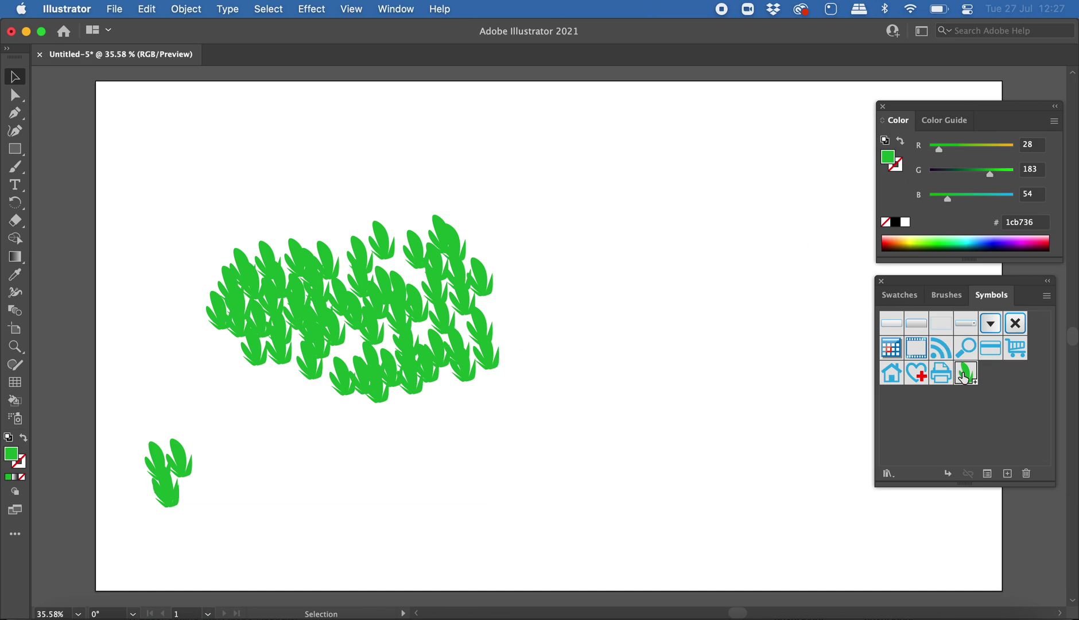
click(15, 418)
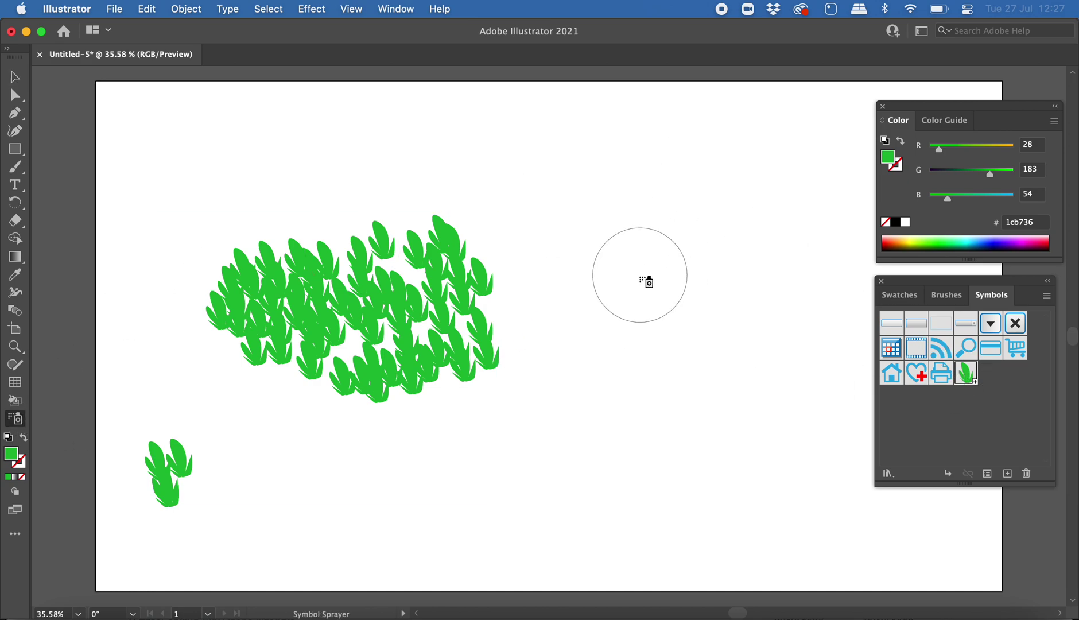
mouse_move(643, 284)
mouse_down()
mouse_move(623, 308)
mouse_move(632, 307)
mouse_move(654, 285)
mouse_move(646, 302)
mouse_move(617, 294)
mouse_up()
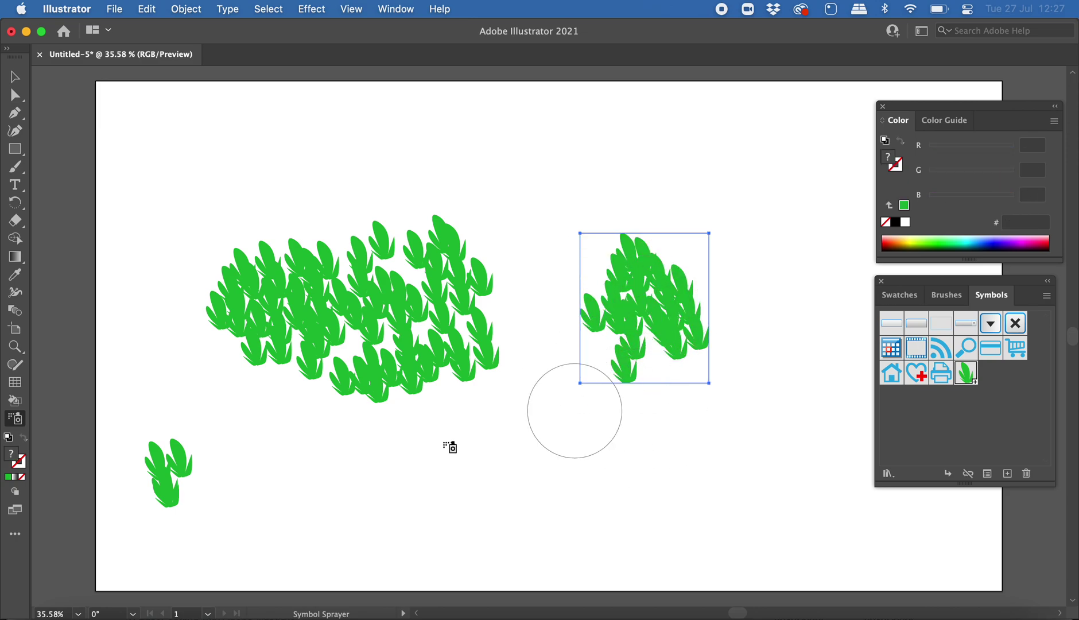